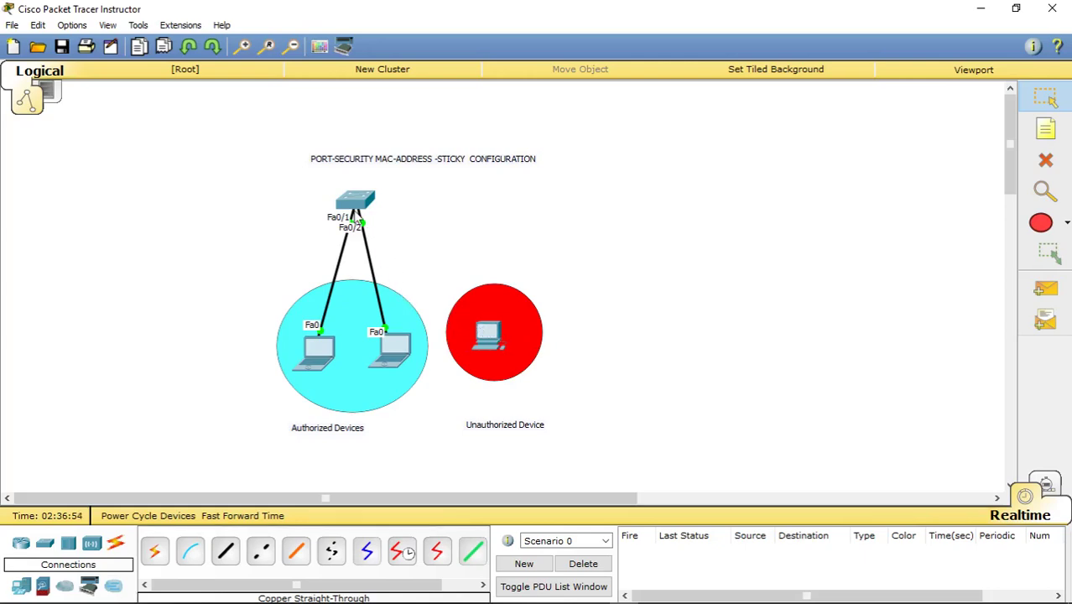
Step: On Switch0's CLI, enter privileged mode with enable, then global configuration with conf t
left_click(357, 205)
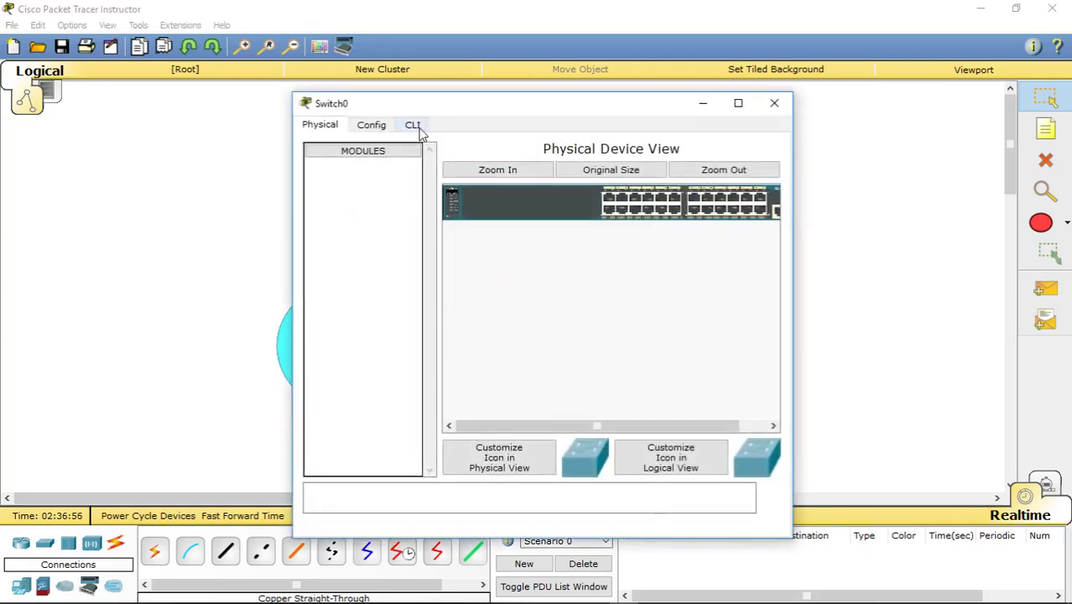
left_click(414, 126)
key("Return")
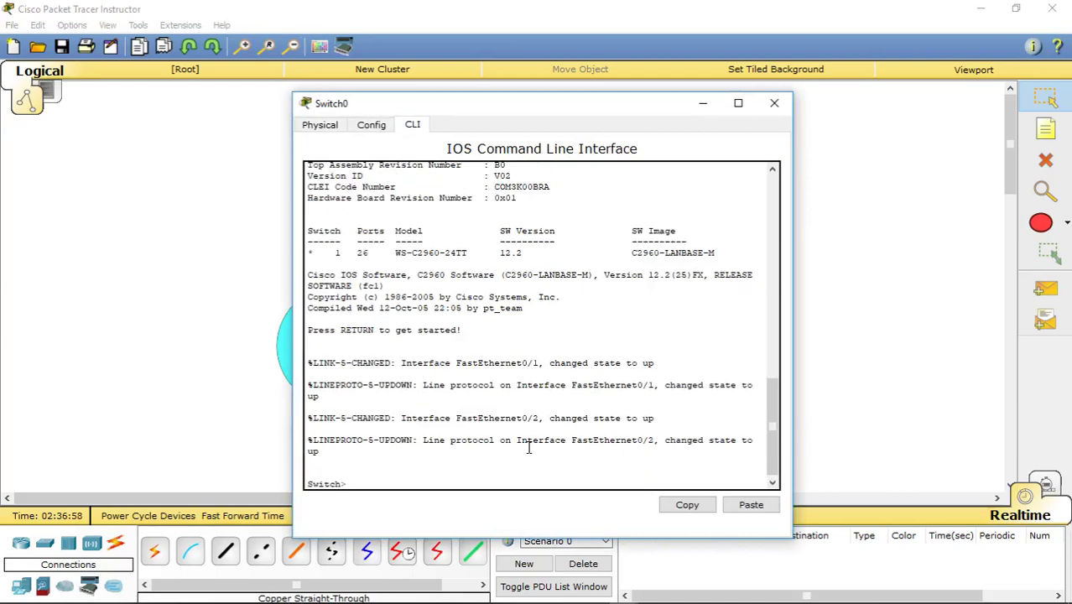
key("Return")
type("en")
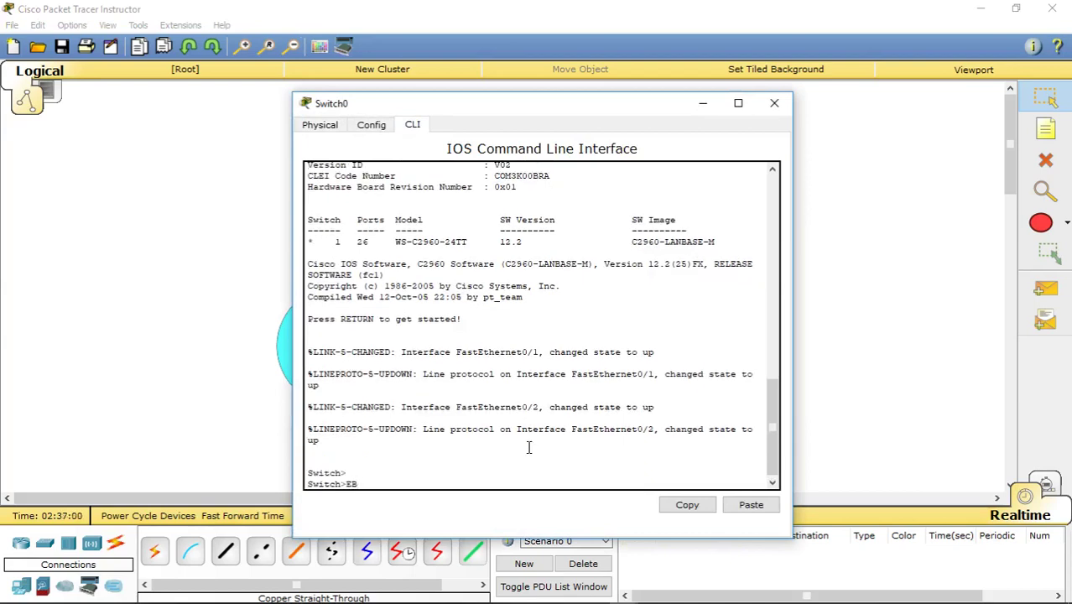
key("Tab")
key("Return")
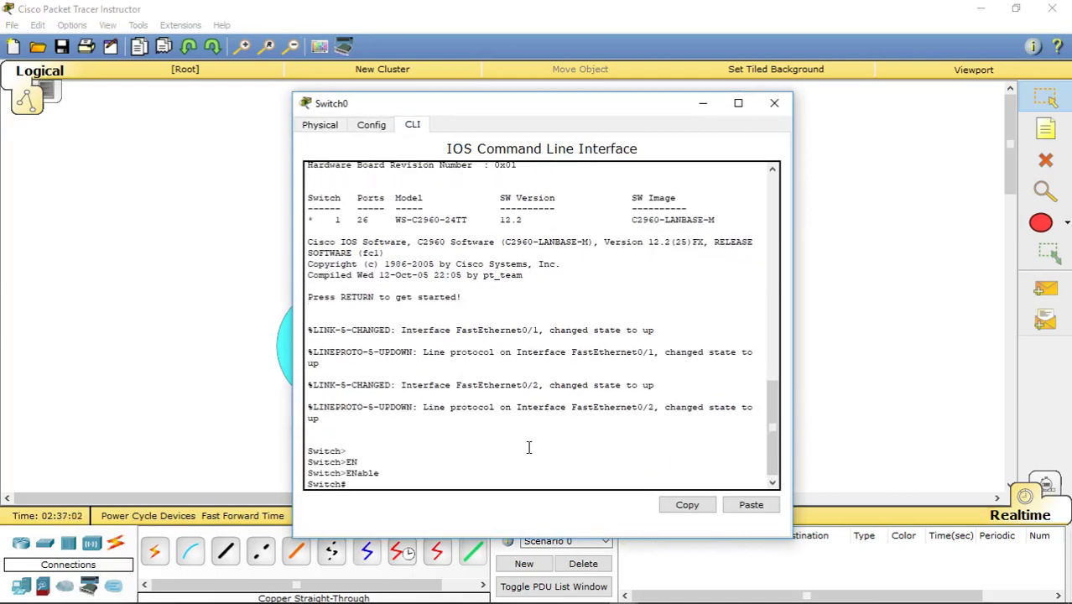
key("Caps_Lock")
type("conf t")
key("Return")
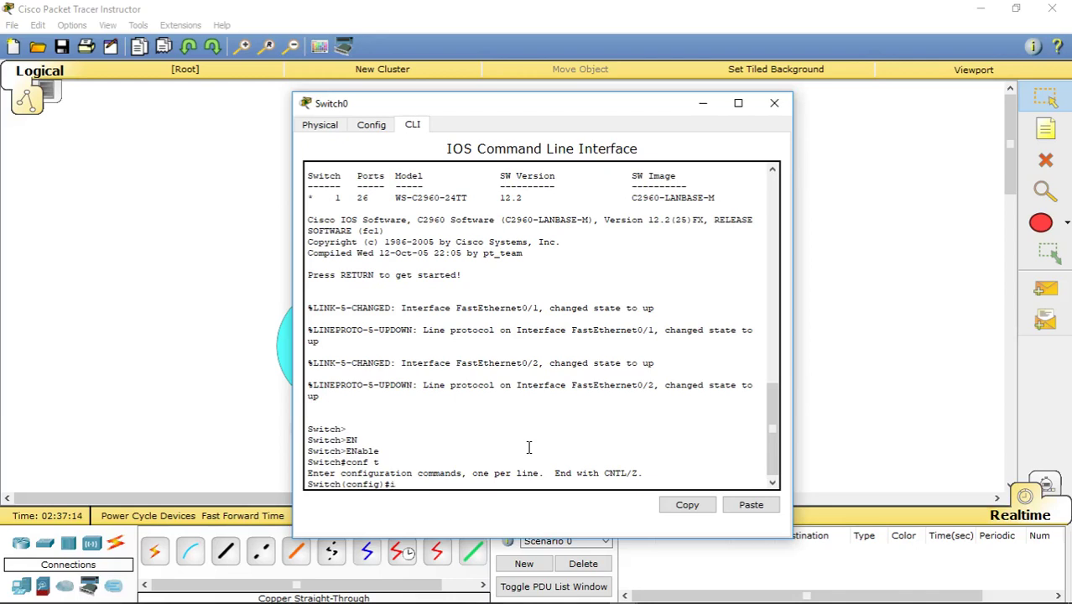
Step: Select interface range f0/1-2 and set both ports to switchport mode access
type("nt ran")
key("Tab")
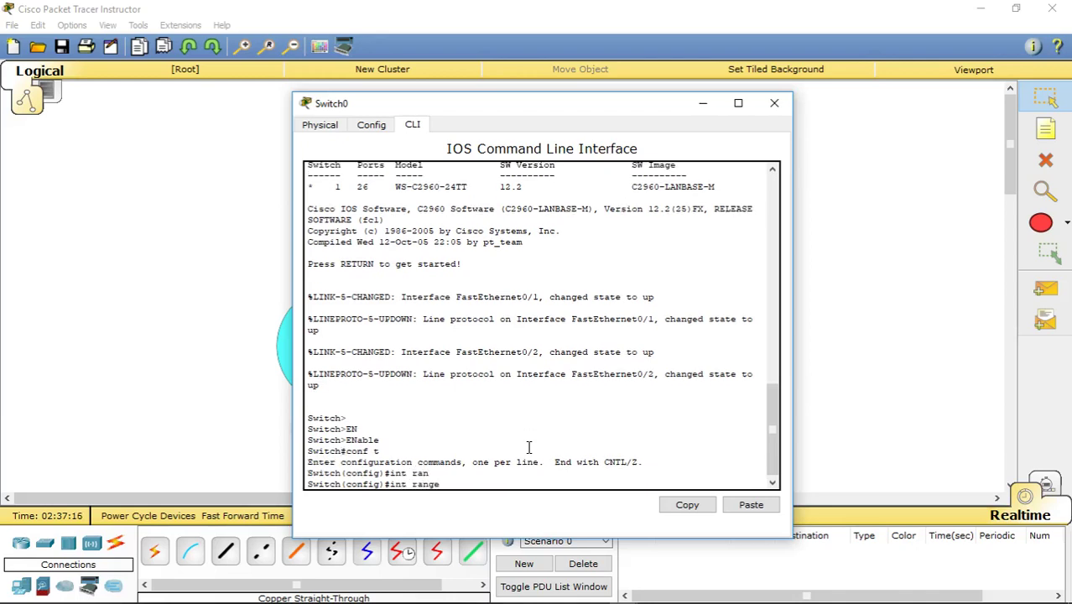
type("f0/1-2")
key("Return")
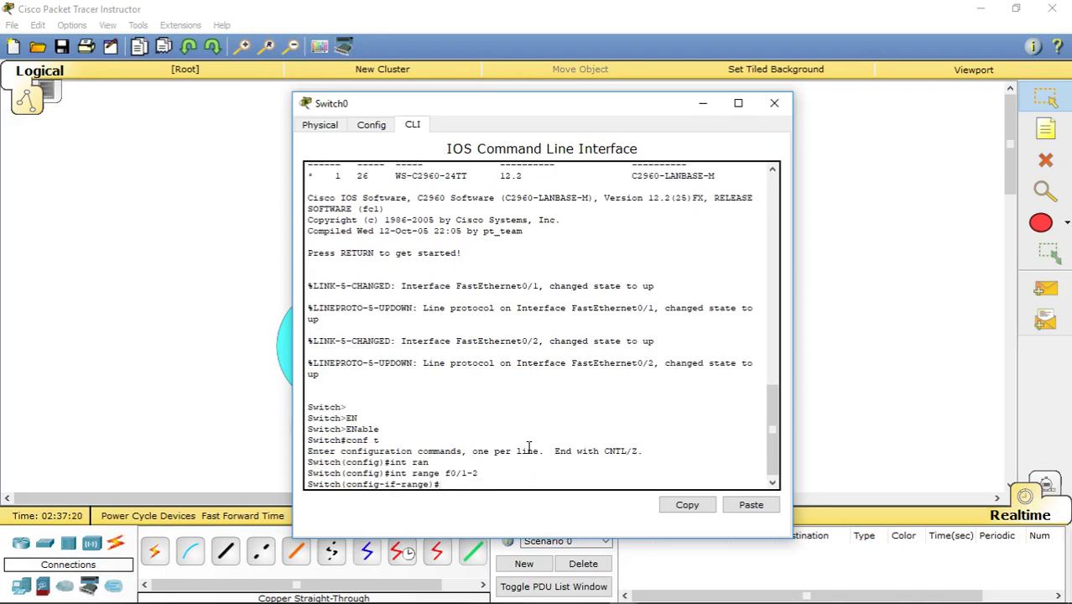
type("swi")
key("Tab")
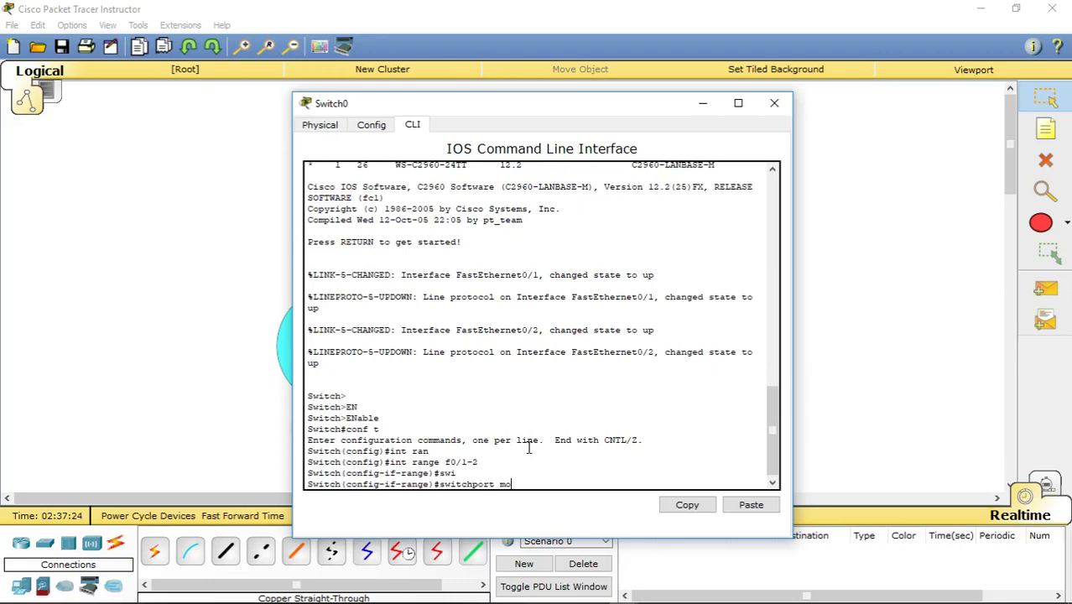
type("mo")
key("Tab")
type("a")
key("Tab")
key("Return")
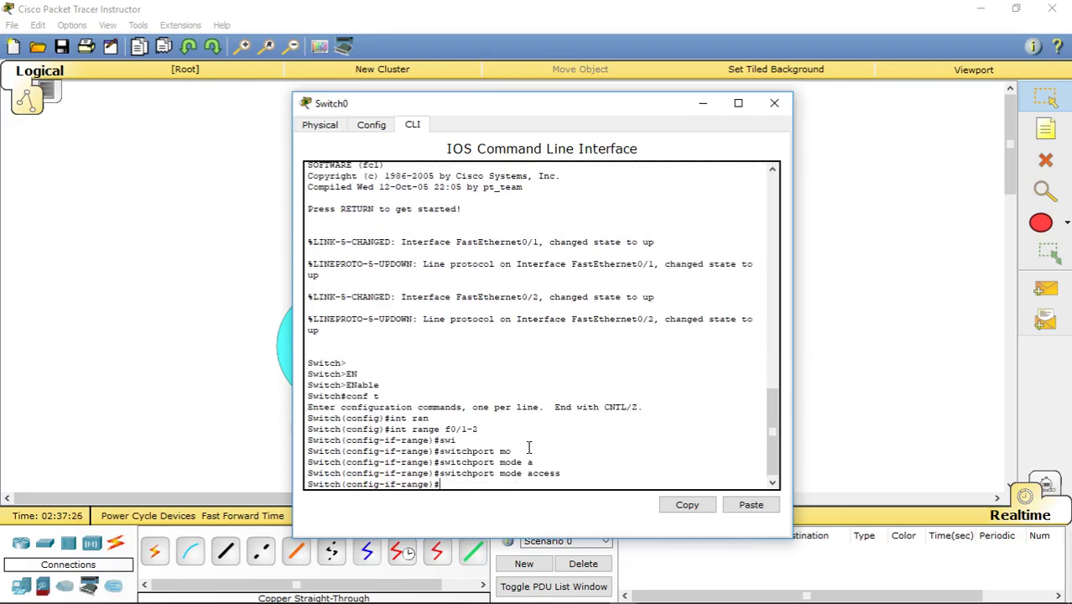
Step: Enable switchport port-security on ports Fa0/1-2
type("sw")
key("Tab")
type("po")
key("Tab")
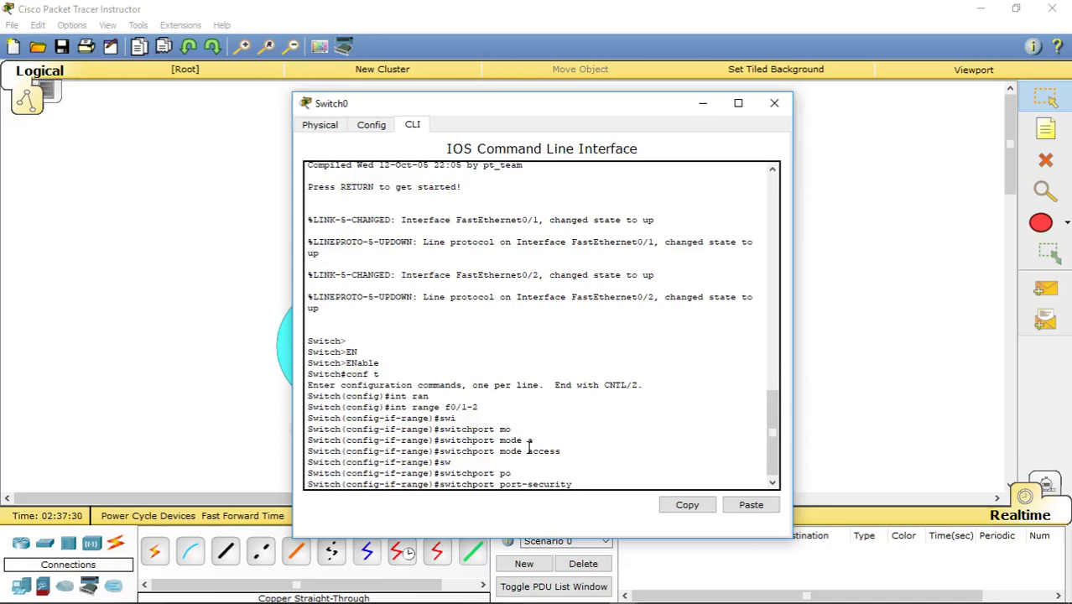
type("m")
key("Tab")
type("a")
key("Tab")
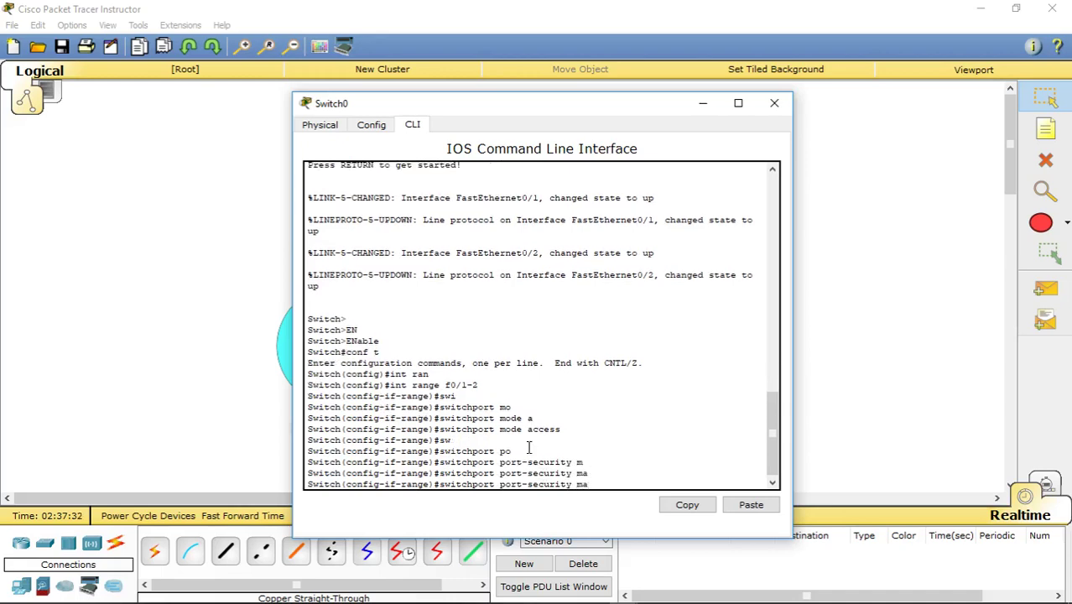
key("BackSpace")
key("BackSpace")
key("BackSpace")
key("Return")
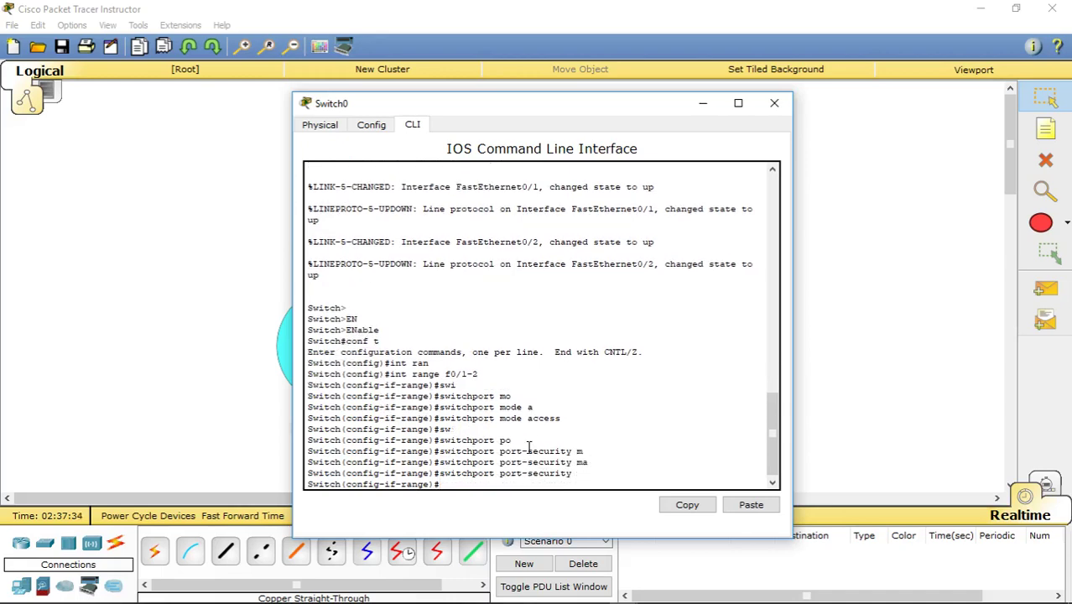
Step: Enter the switchport port-security mac-address sticky command
type("swi")
key("Tab")
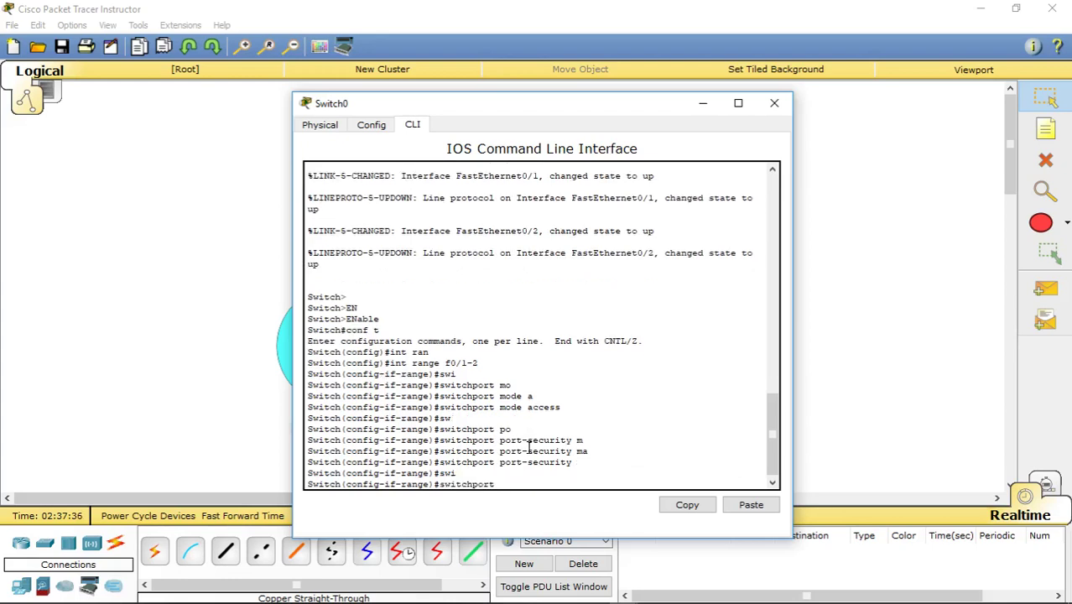
type("po")
key("Tab")
type("ma")
key("Tab")
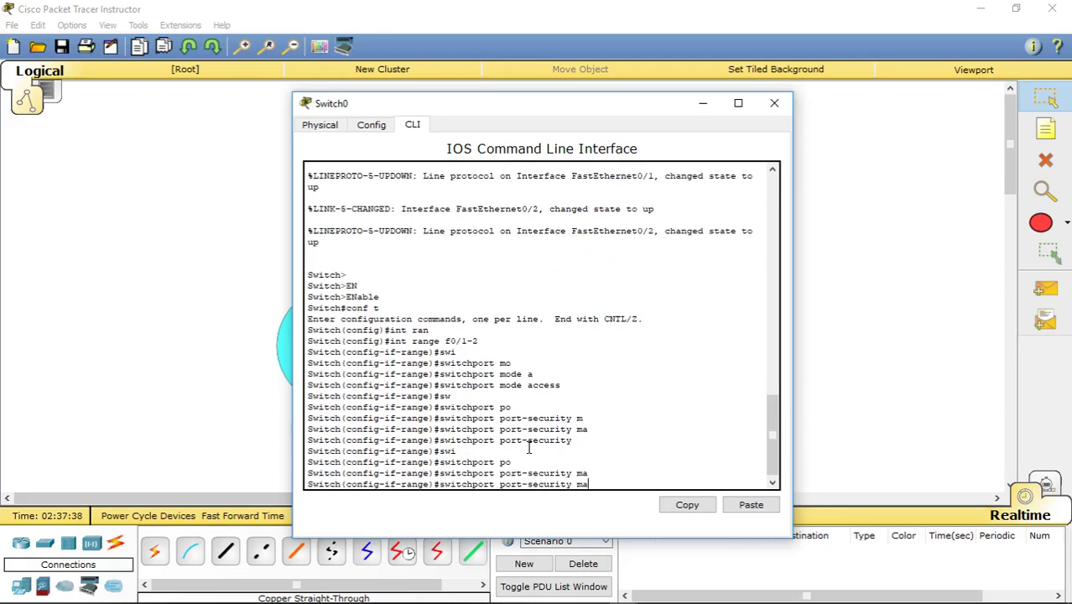
type("c-ad")
key("Tab")
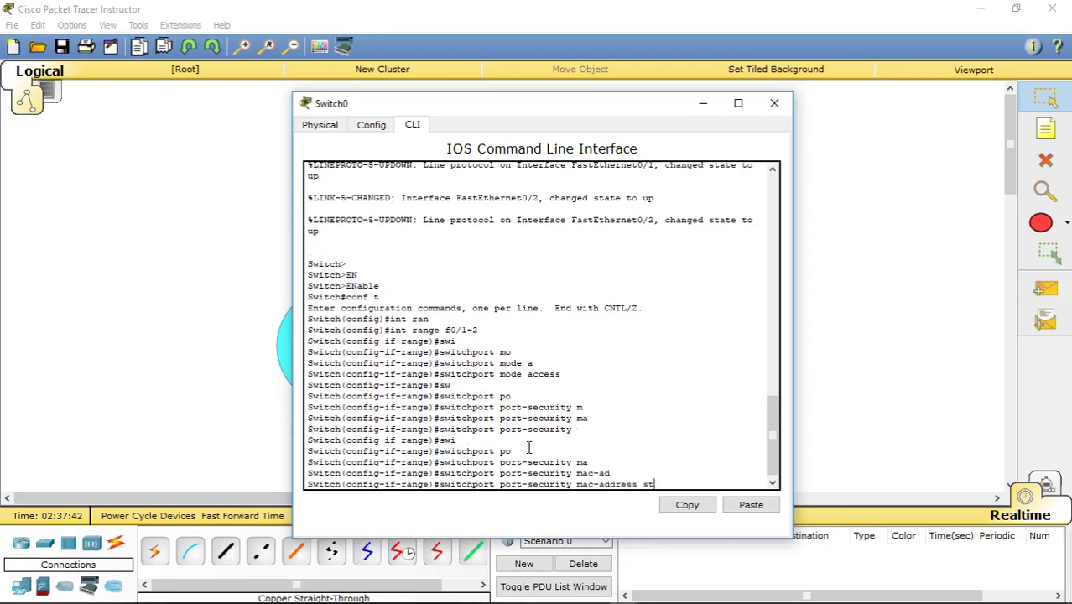
key("Tab")
Step: Apply sticky MAC learning and save the running configuration with do wr
key("Return")
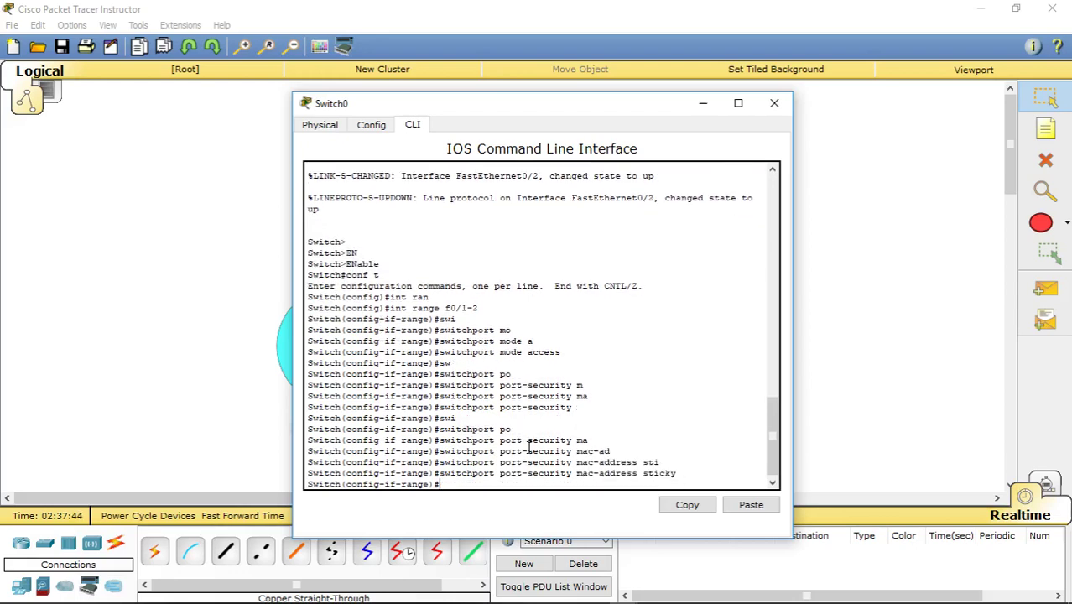
type("do wr")
key("Return")
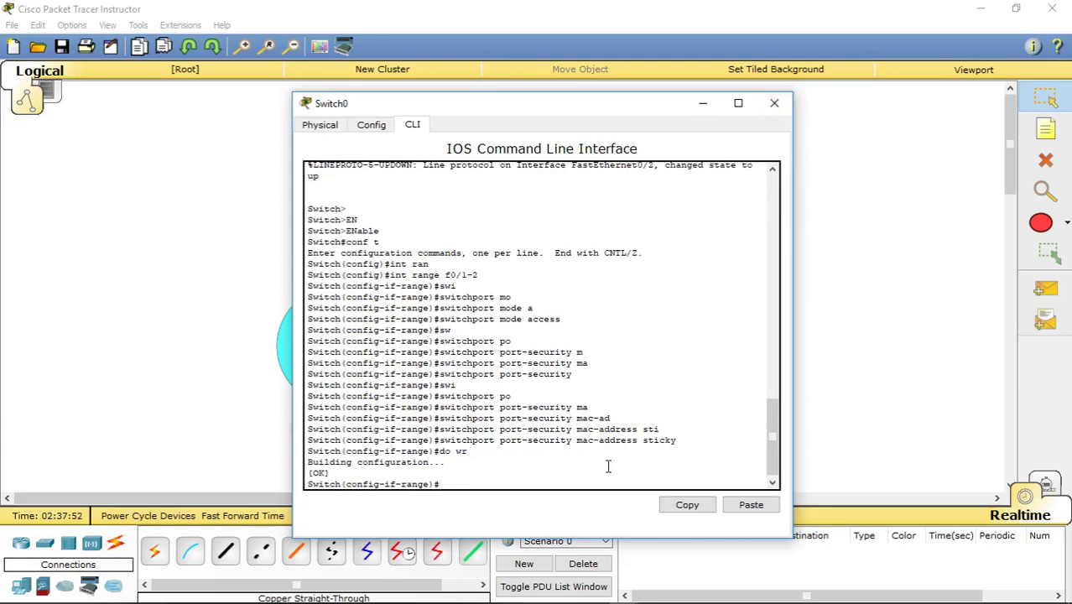
Step: Exit to privileged mode and run show port-security to list Fa0/1-2 with Shutdown action
type("exit")
key("Return")
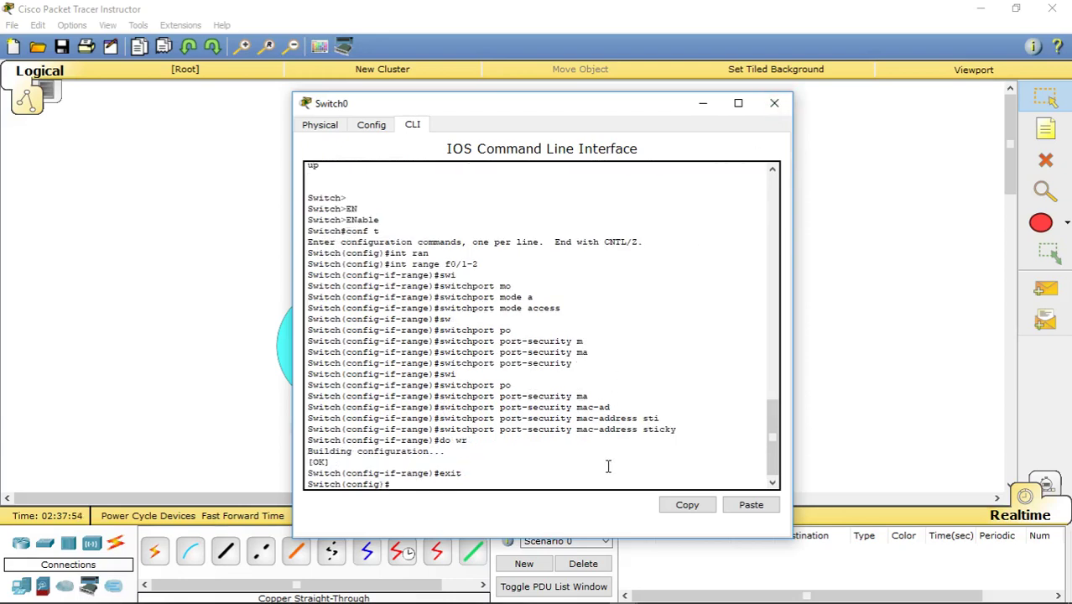
key("Return")
type("exit")
key("Return")
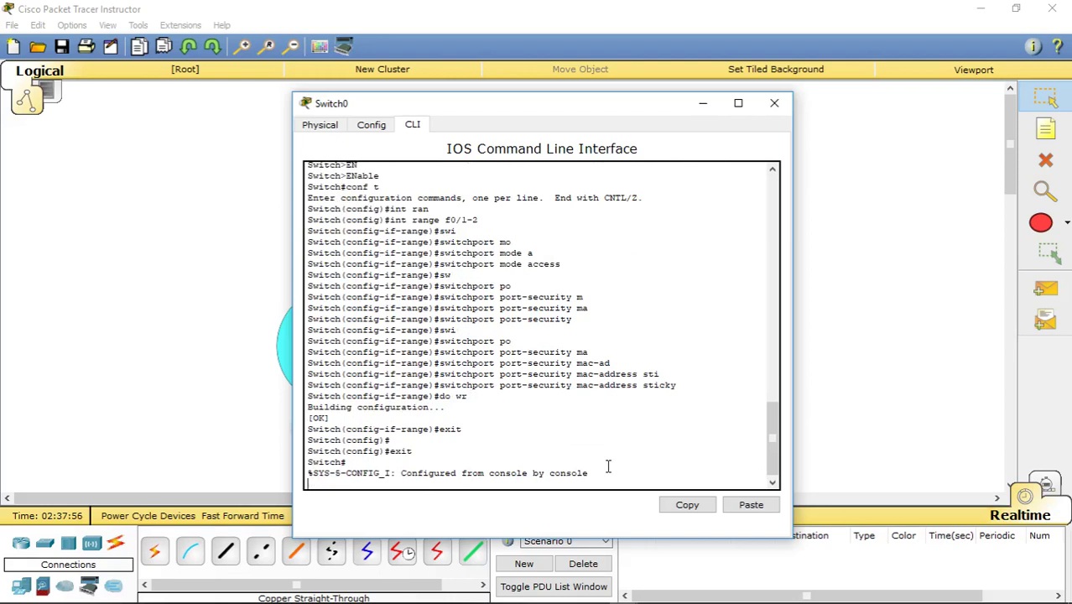
key("Return")
type("sho")
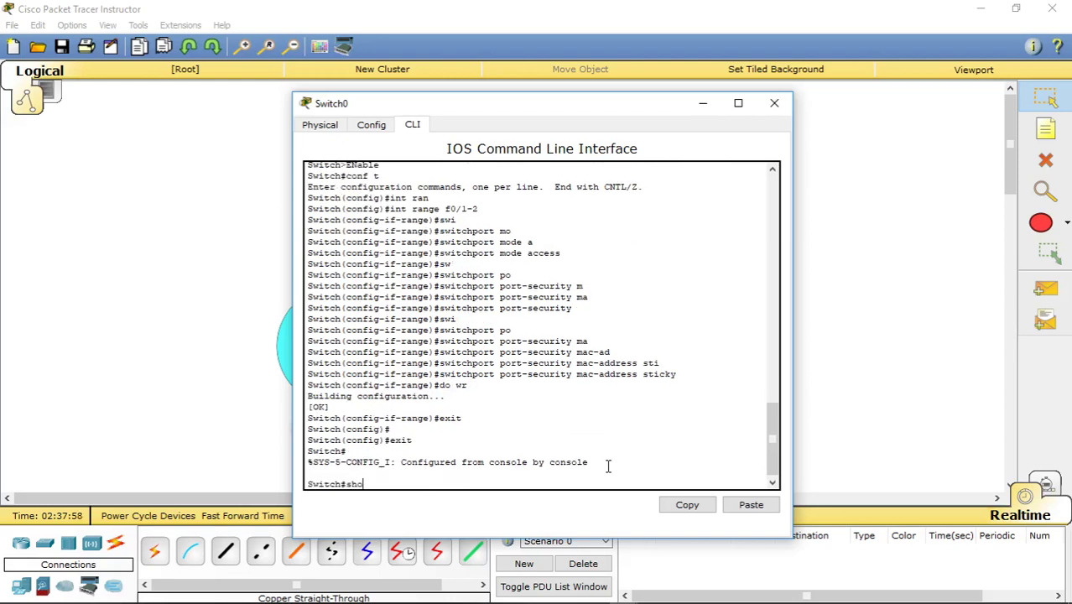
key("Tab")
type("po")
key("Tab")
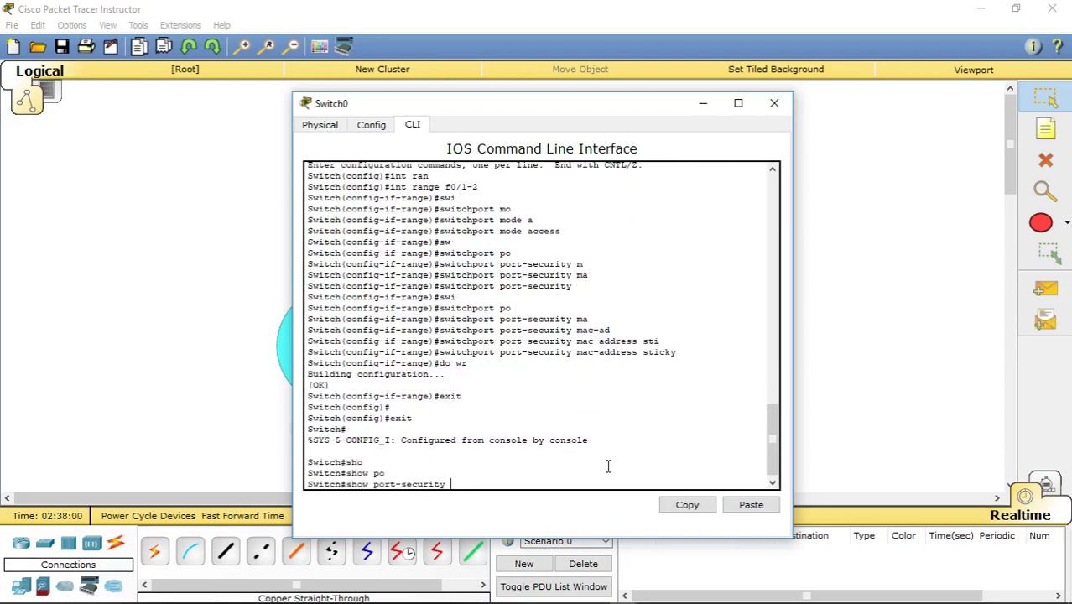
key("Return")
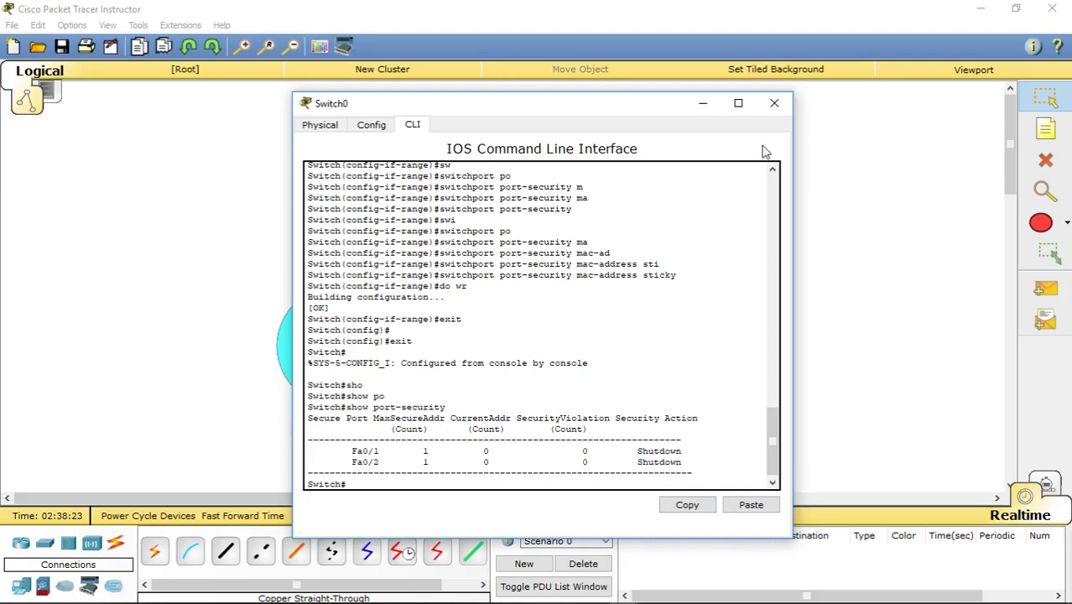
Step: Close the switch window and send two simple PDU pings from Laptop7 to Laptop8
left_click(773, 104)
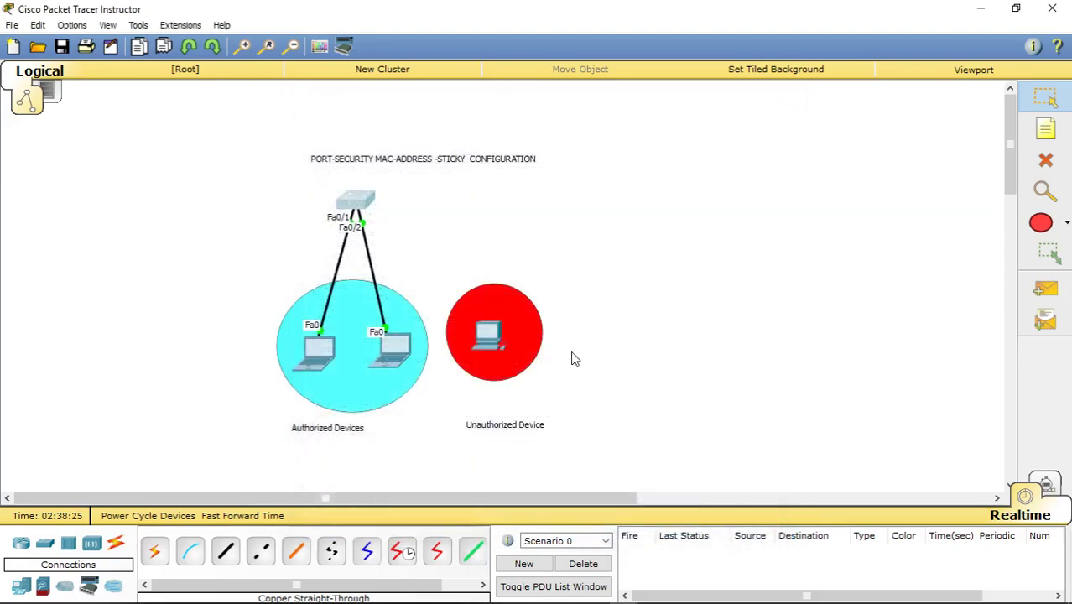
left_click(1044, 290)
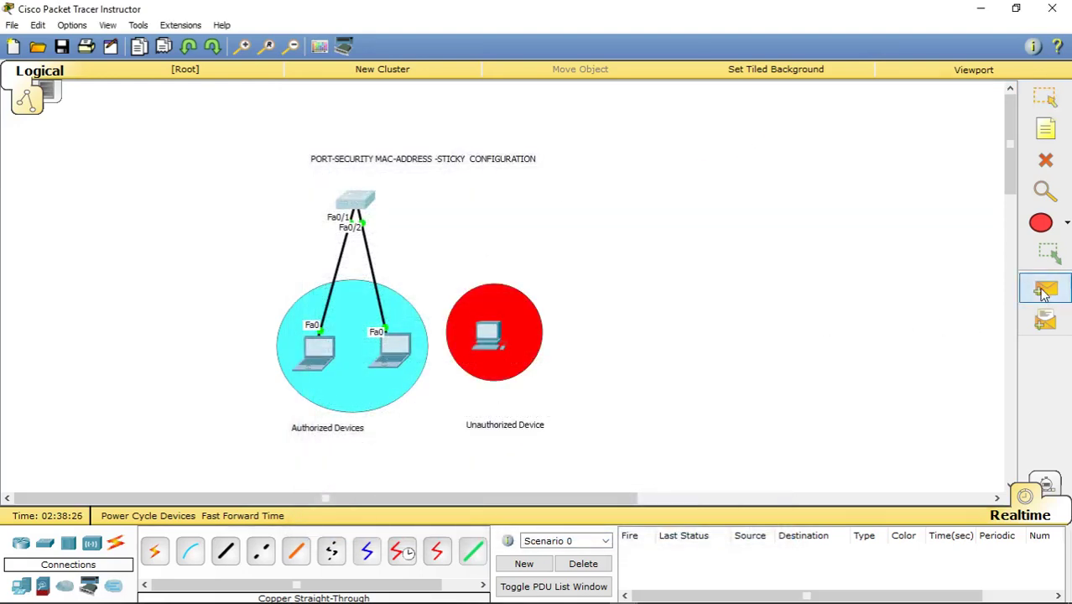
left_click(318, 352)
left_click(390, 350)
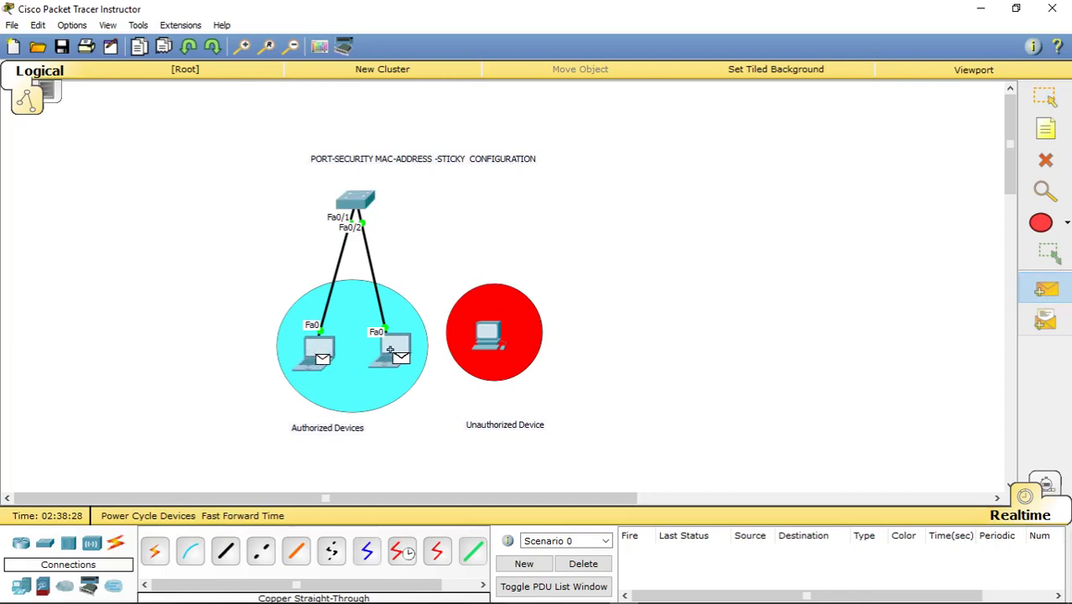
mouse_move(388, 349)
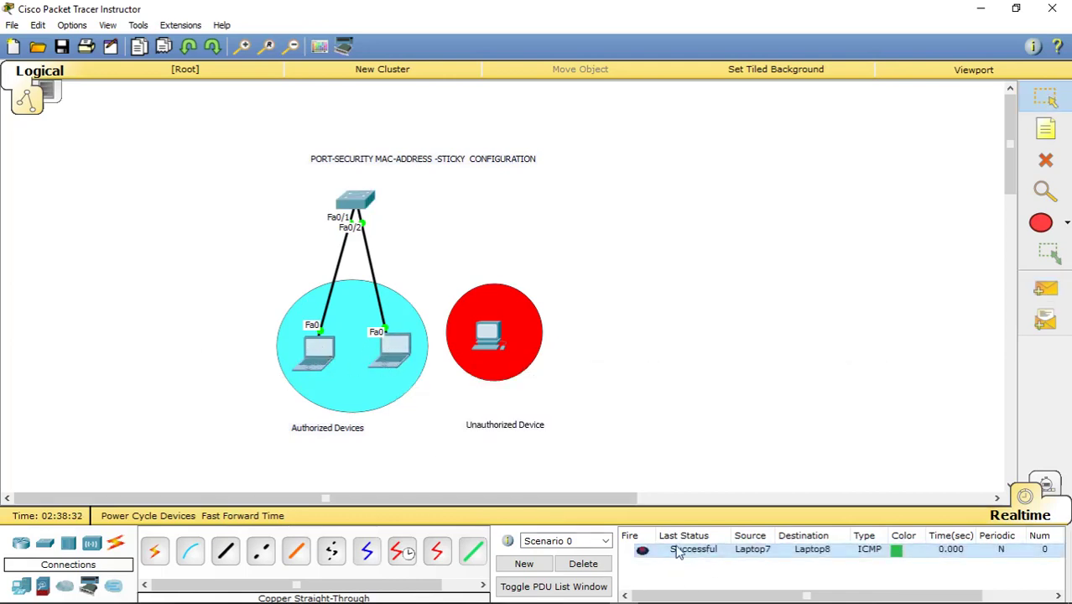
left_click(1045, 288)
left_click(310, 348)
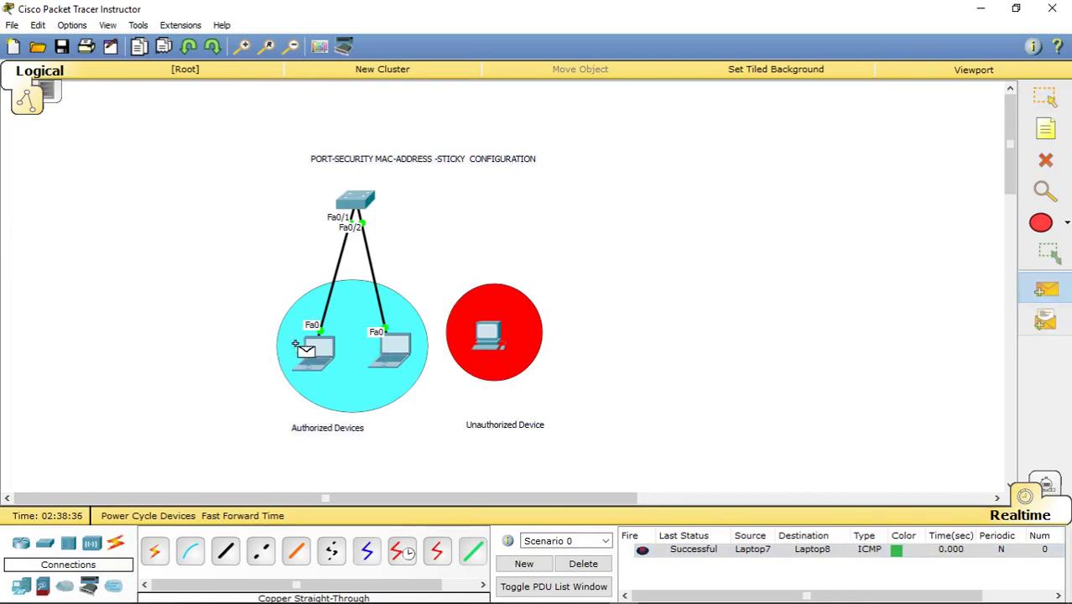
left_click(407, 357)
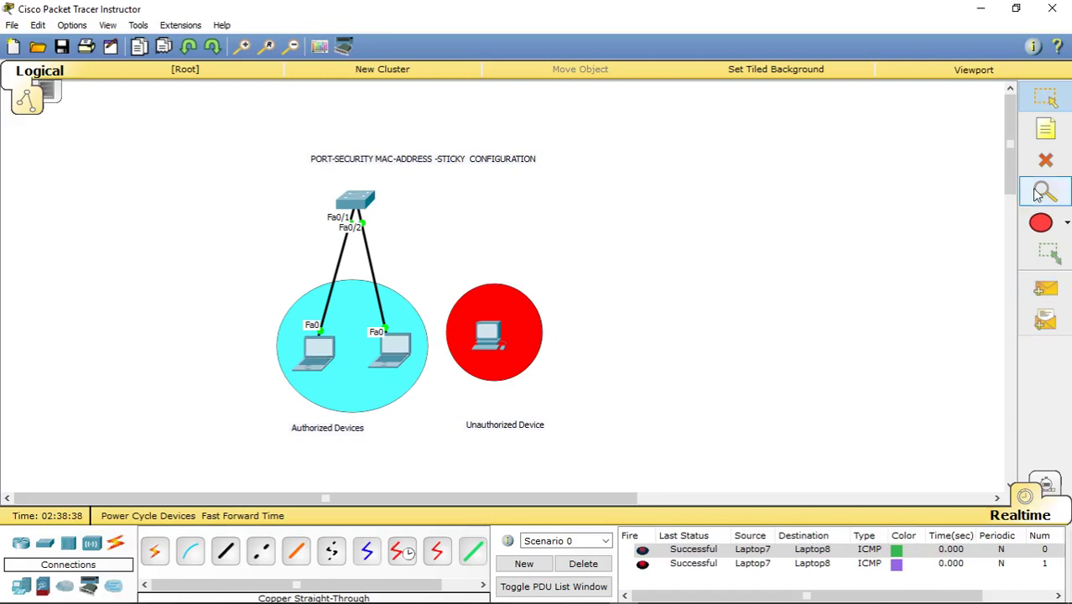
left_click(1044, 159)
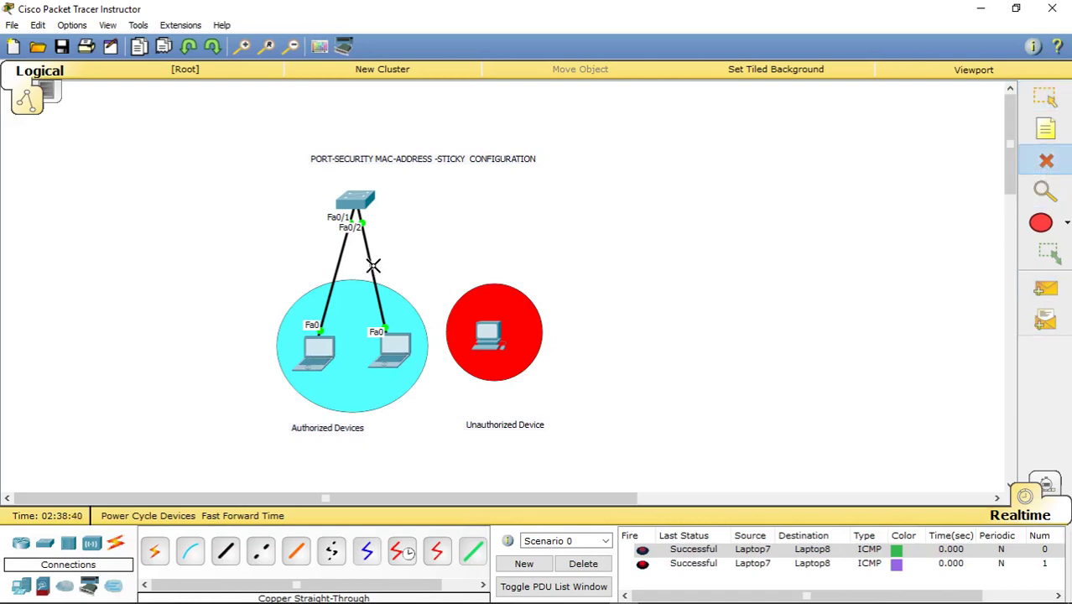
Step: Delete Laptop8's Fa0/2 cable and run a copper straight-through from Switch Fa0/2 to the unauthorized laptop's FastEthernet0
left_click(370, 264)
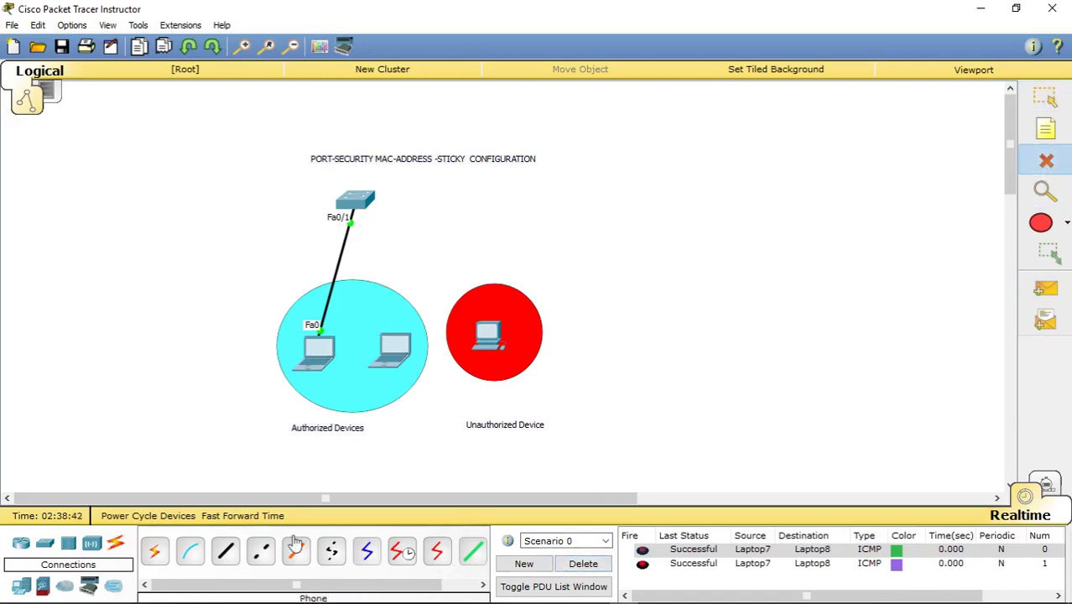
left_click(235, 550)
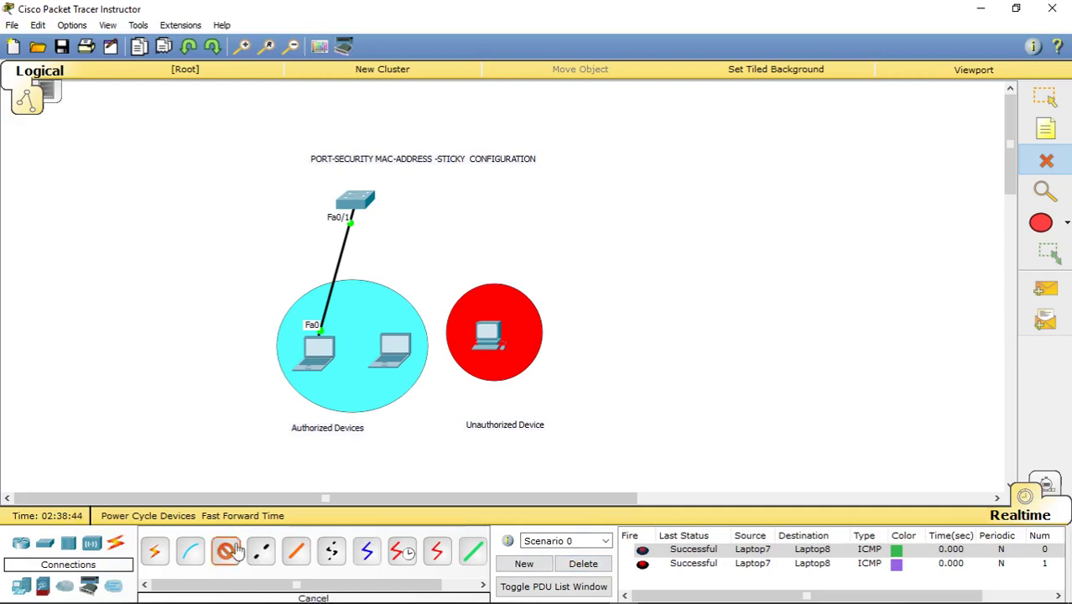
left_click(358, 201)
left_click(437, 32)
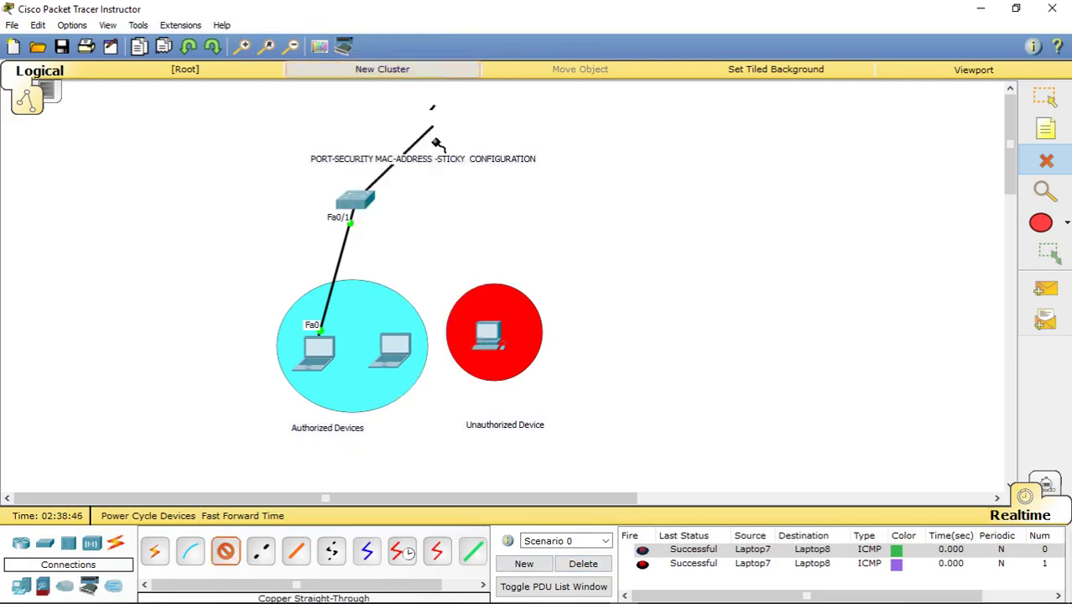
left_click(488, 335)
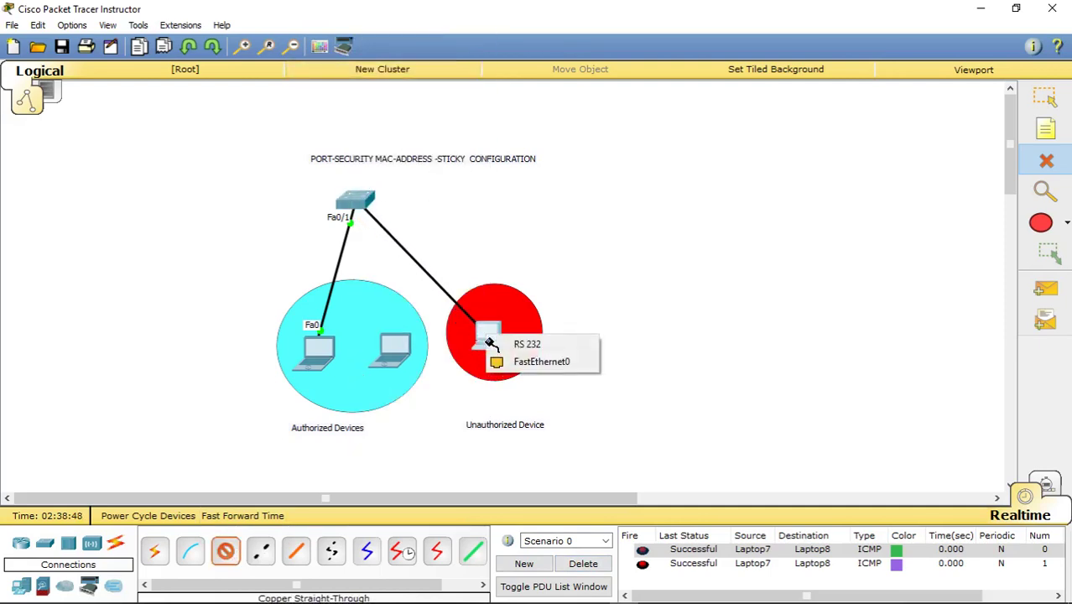
left_click(537, 361)
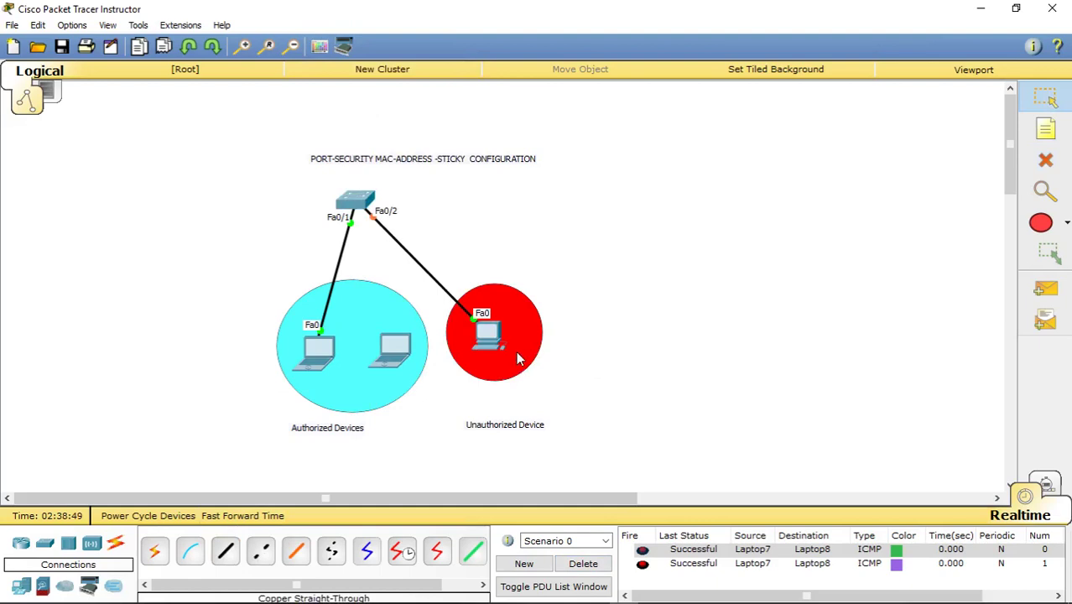
Step: Clear the earlier PDUs and send a ping from Laptop7 to the unauthorized PC1
left_click(1045, 292)
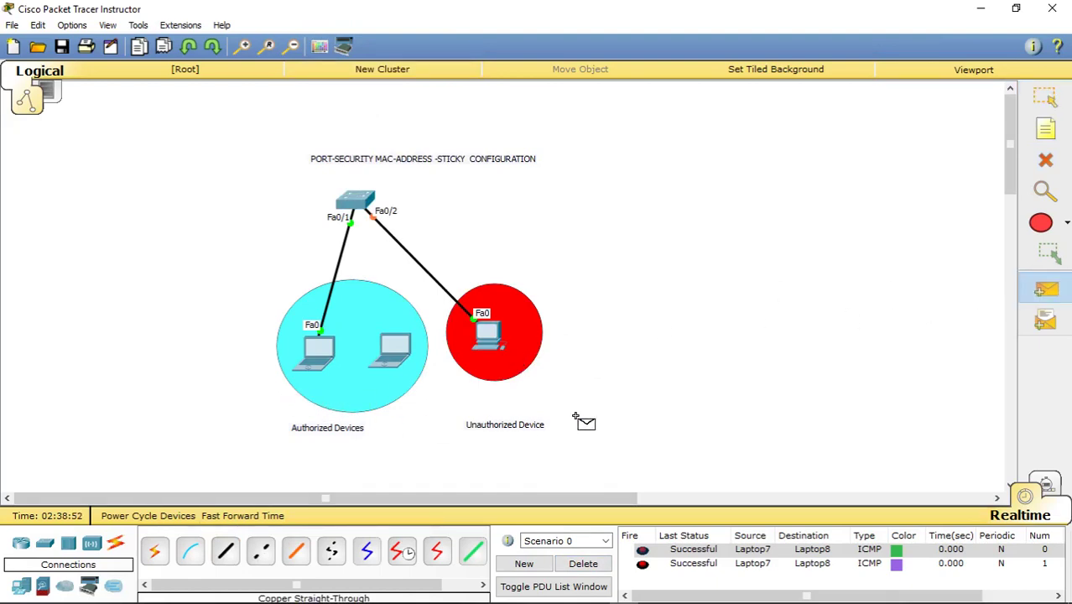
left_click(582, 563)
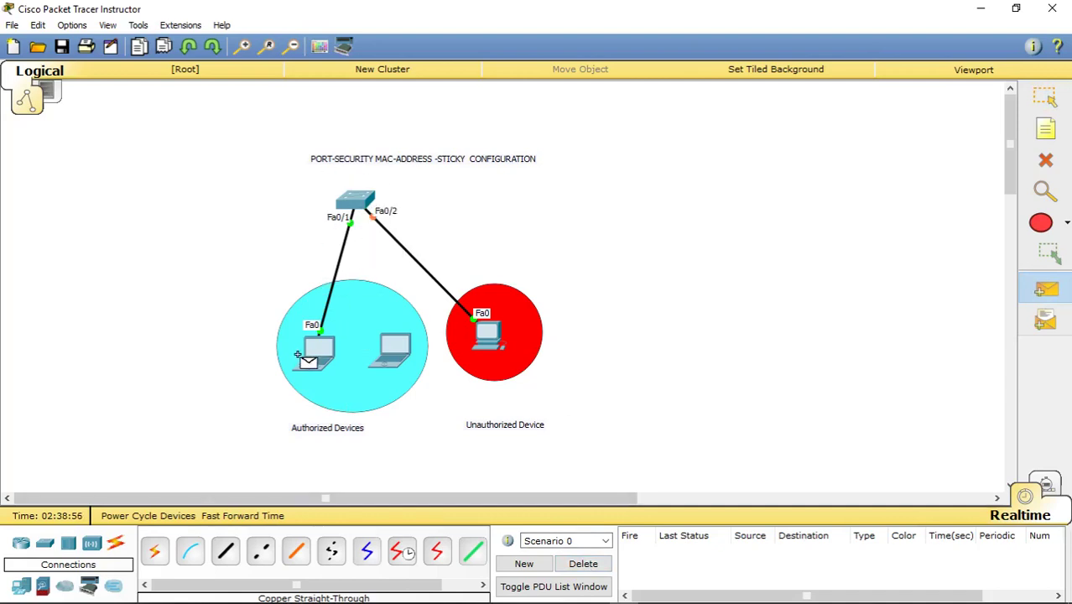
left_click(317, 350)
left_click(488, 336)
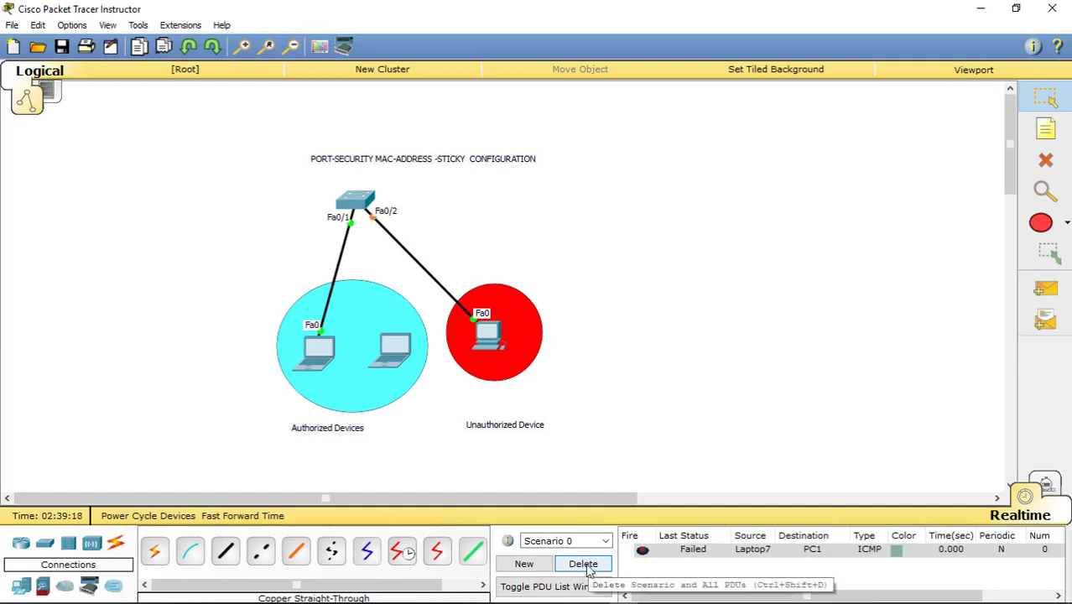
Step: Clear the failed ping and send another ping from PC1 to Laptop7
left_click(587, 564)
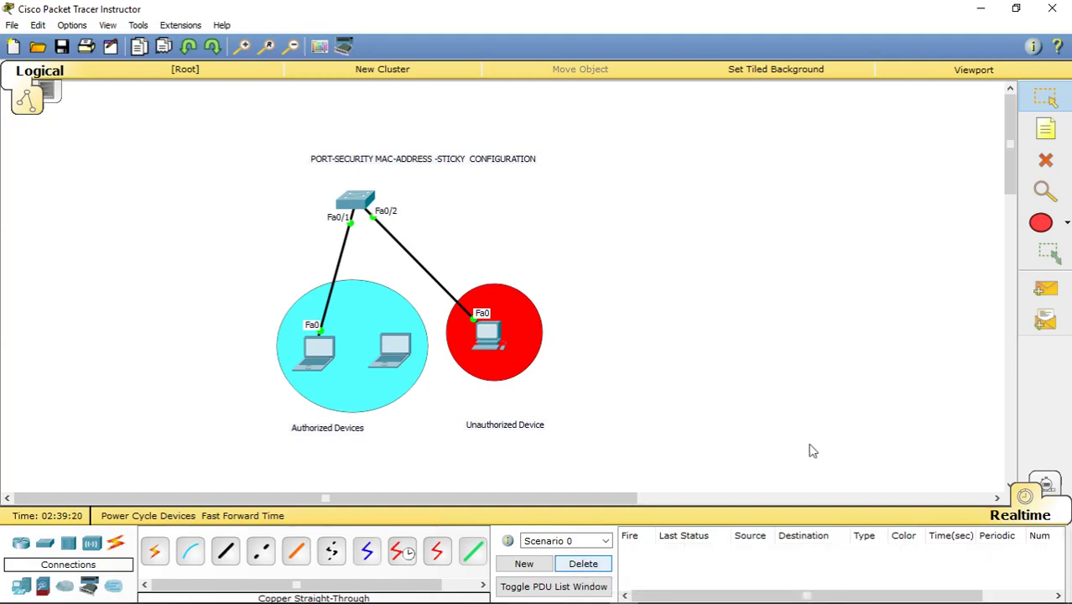
left_click(1043, 287)
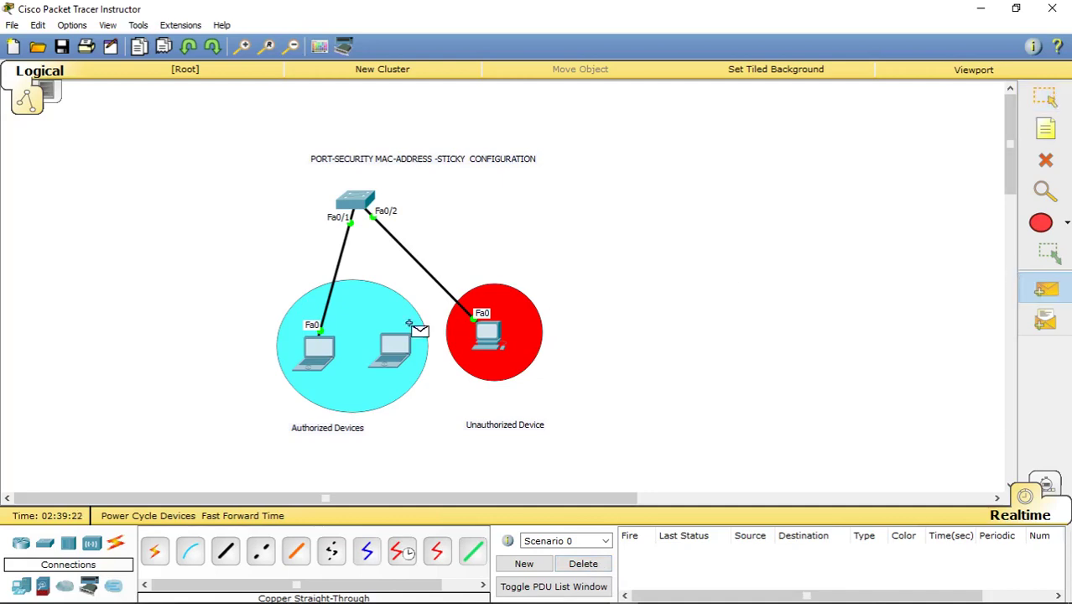
left_click(495, 338)
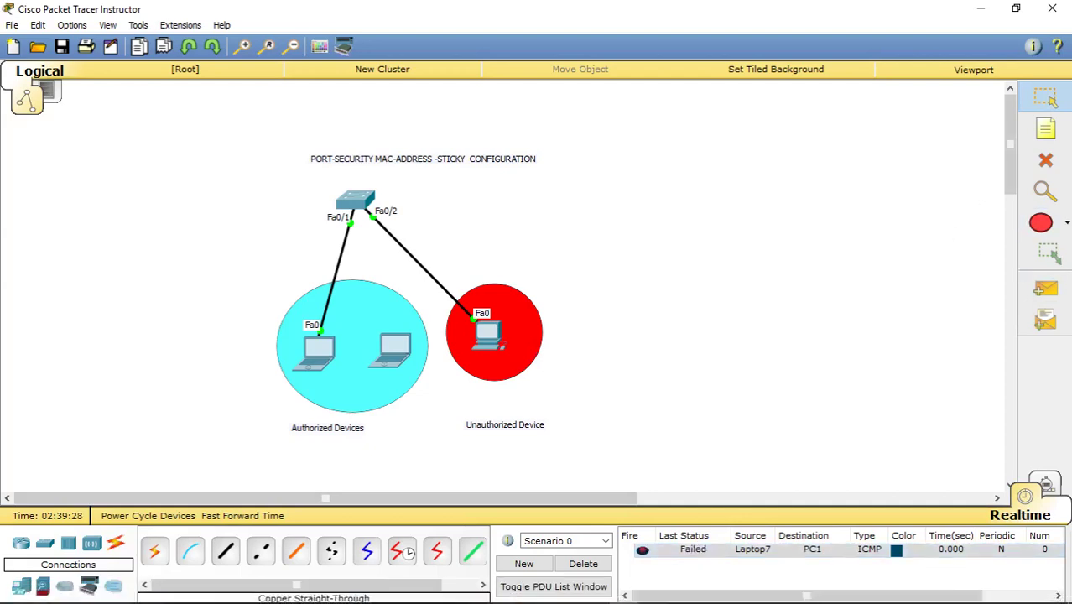
key("p")
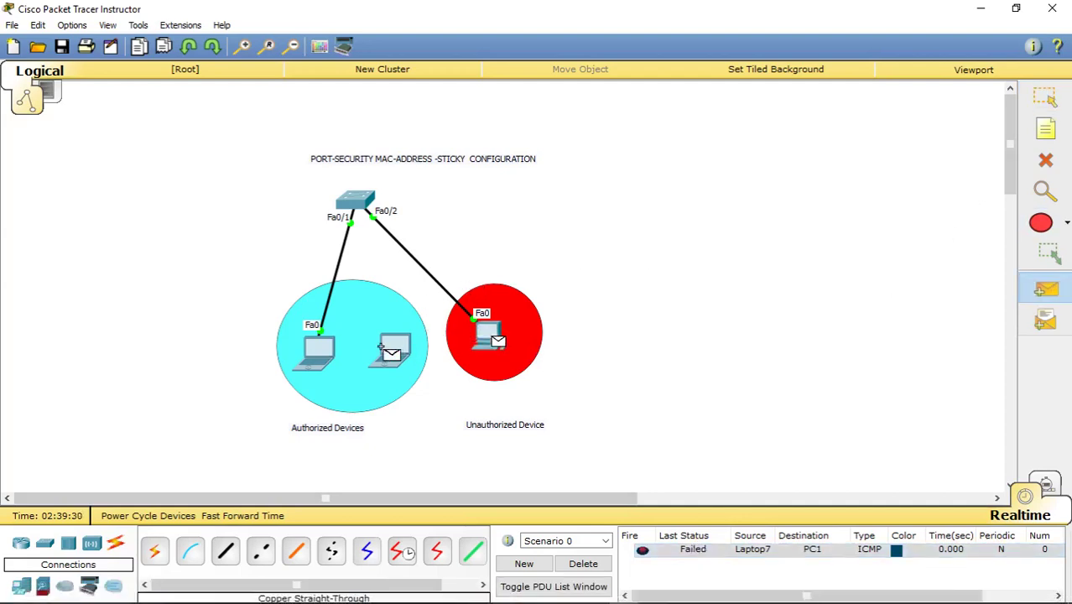
left_click(331, 349)
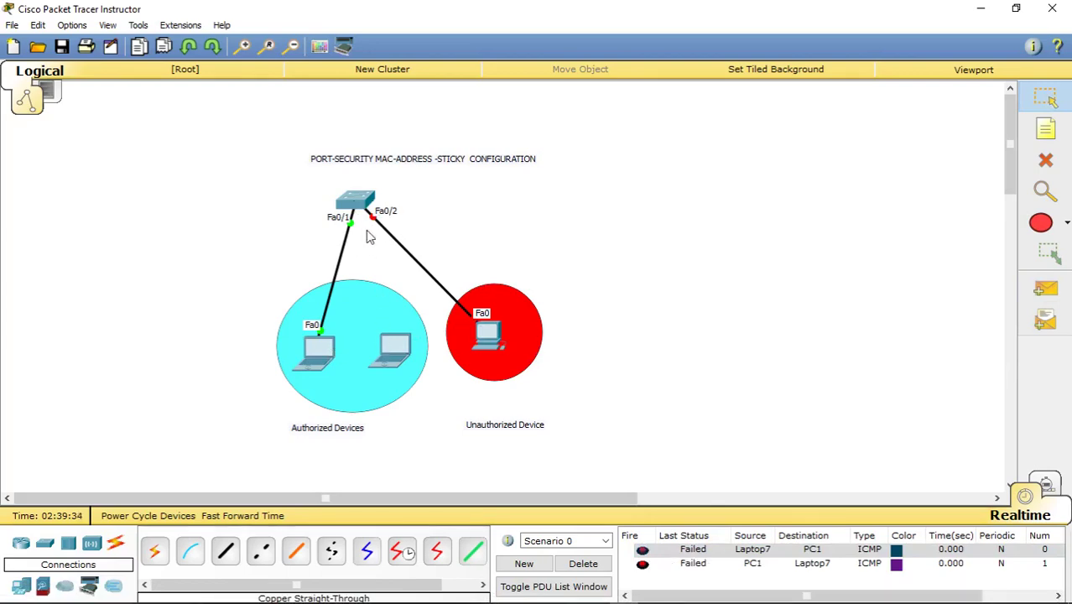
Step: Open Switch0's CLI and run show port-security to see the Fa0/2 violation count
left_click(353, 204)
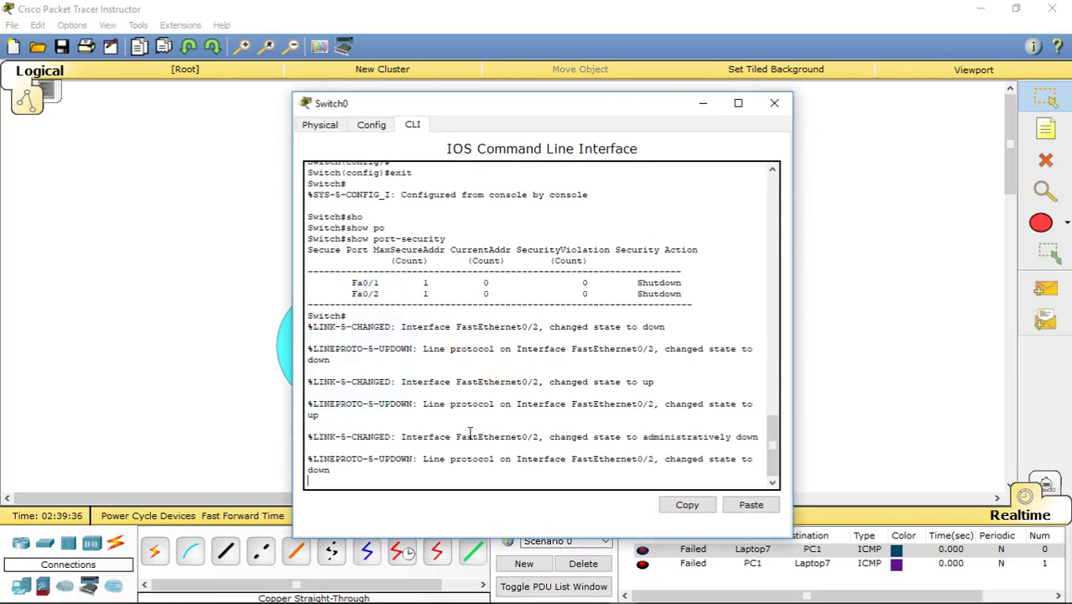
key("Return")
key("Return")
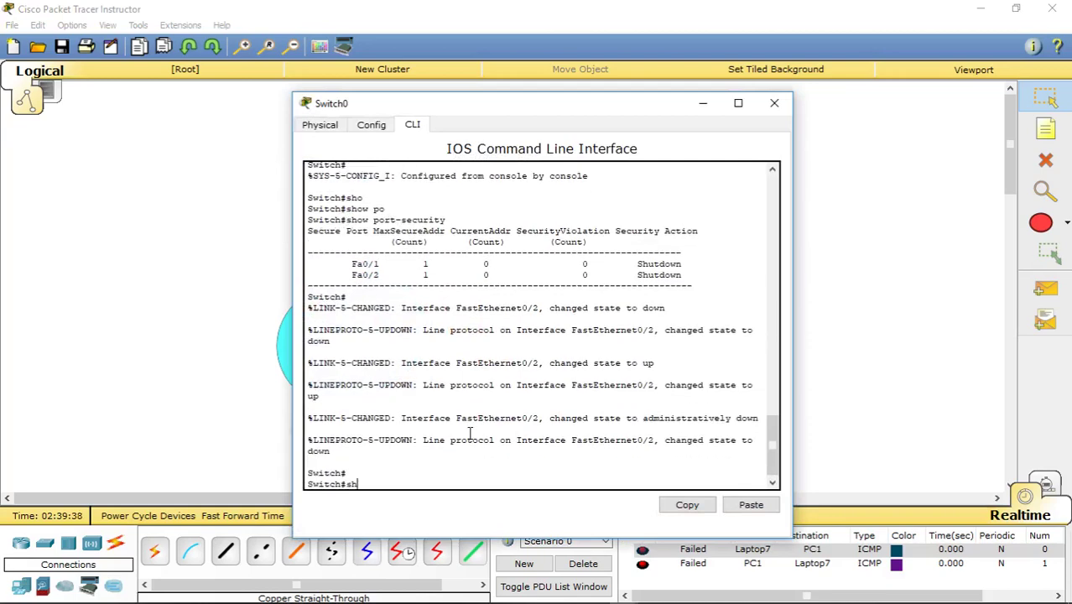
type("sho")
key("Tab")
type("po")
key("Tab")
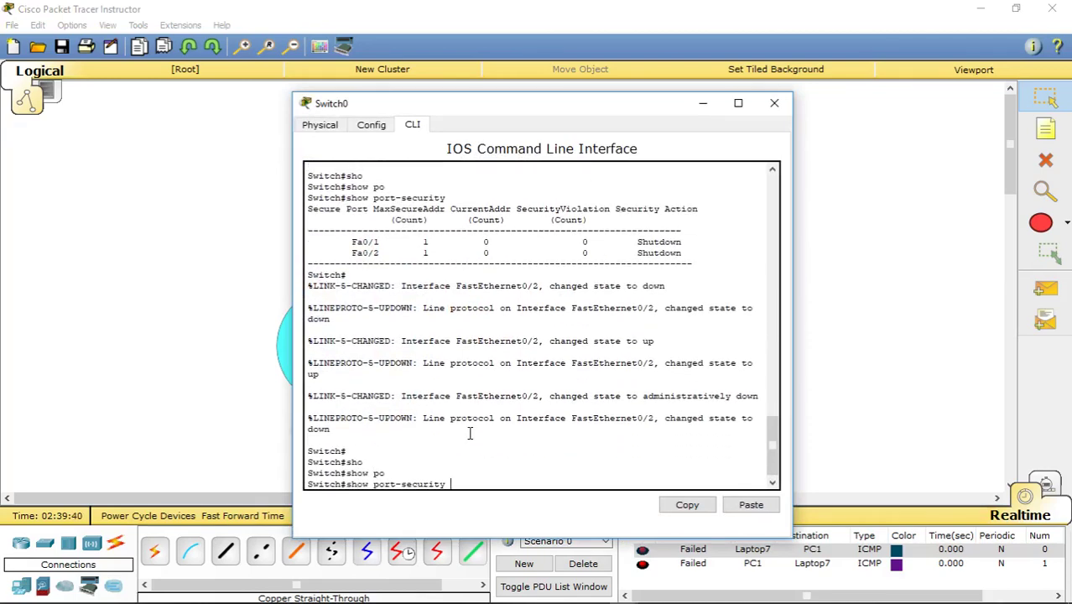
key("Return")
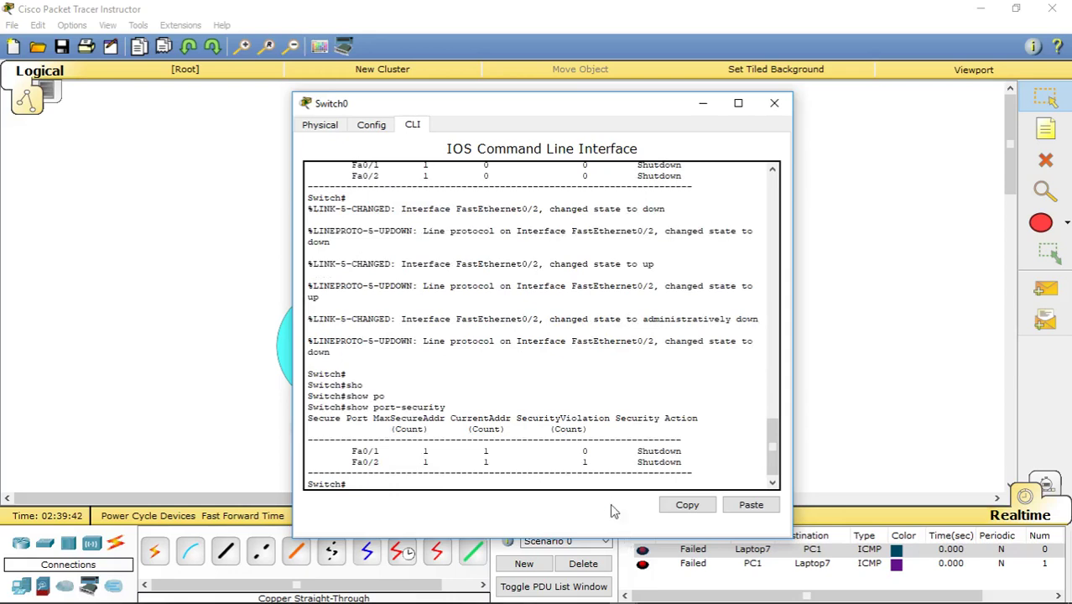